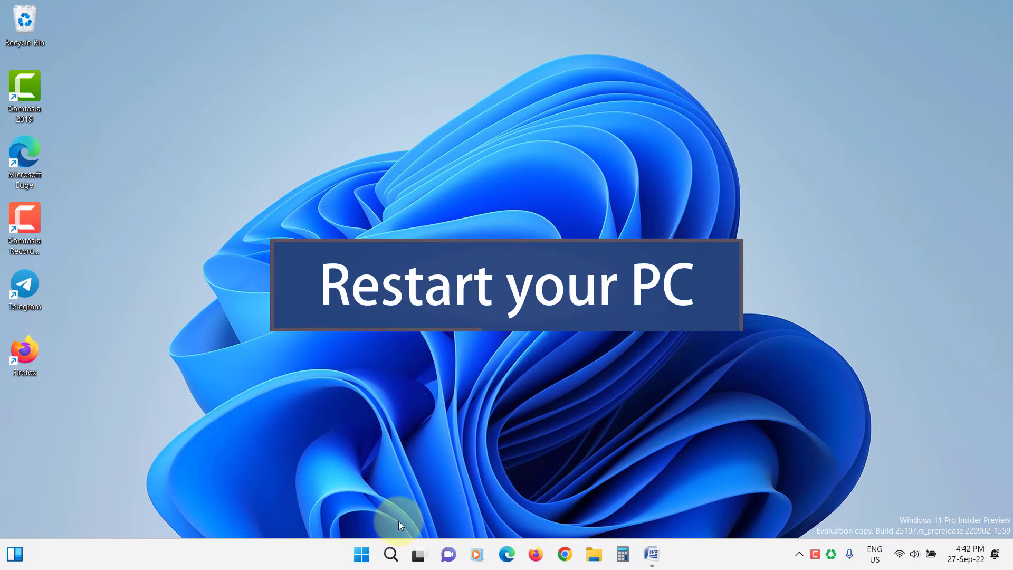
# Show the Start menu's Sleep, Hibernate, Shut down and Restart power options, then dismiss them
pyautogui.click(362, 554)
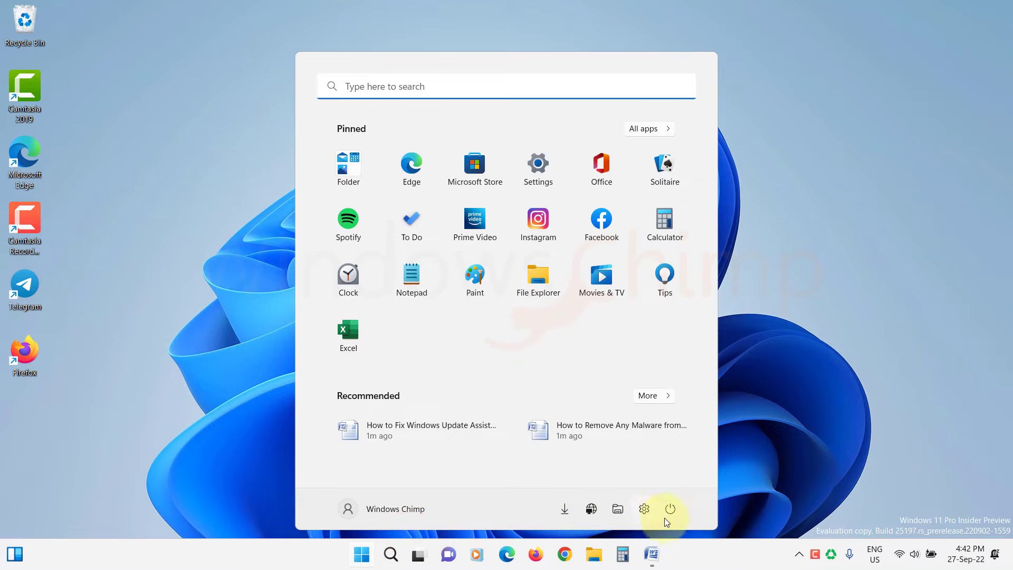
pyautogui.click(670, 509)
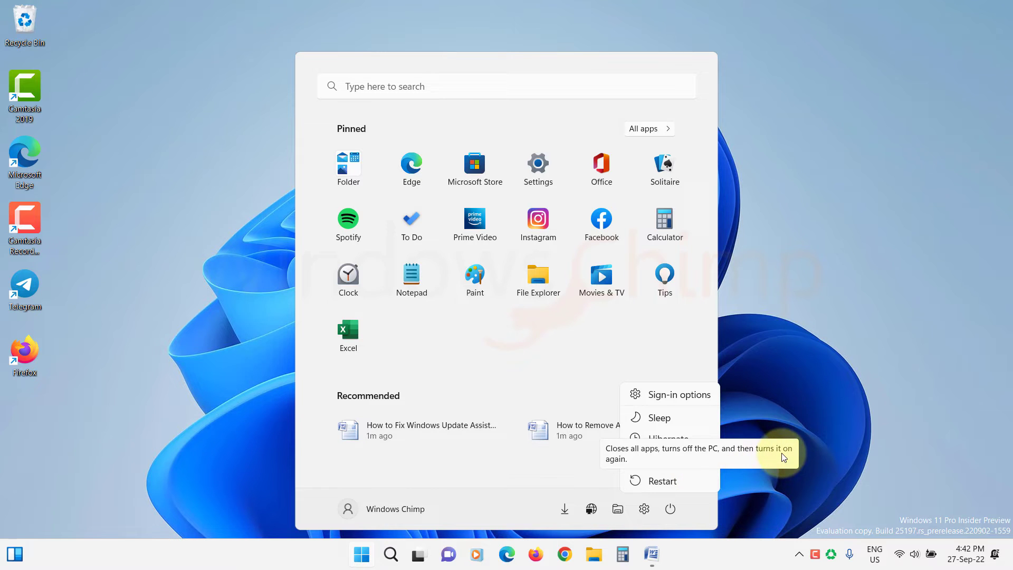
pyautogui.click(817, 380)
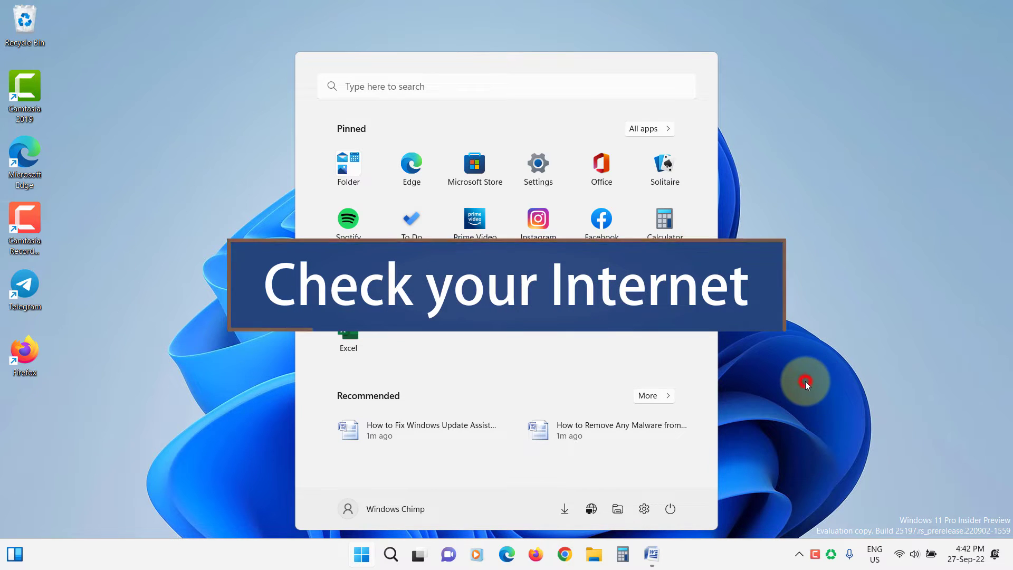
# Check the connected Wi-Fi in the network flyout and More Wi-Fi settings, then return to Network & internet
pyautogui.click(805, 381)
pyautogui.click(899, 555)
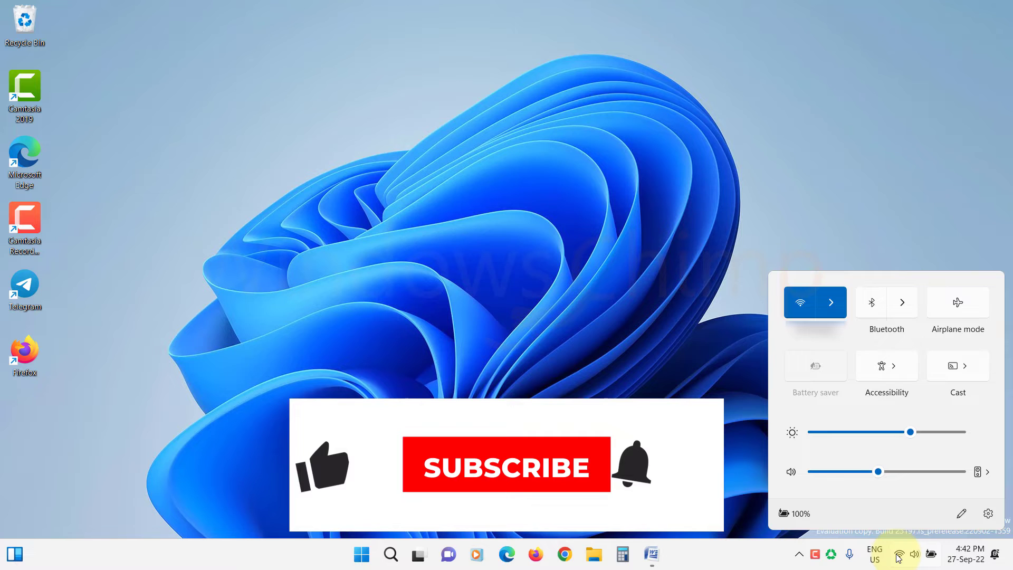
pyautogui.click(831, 301)
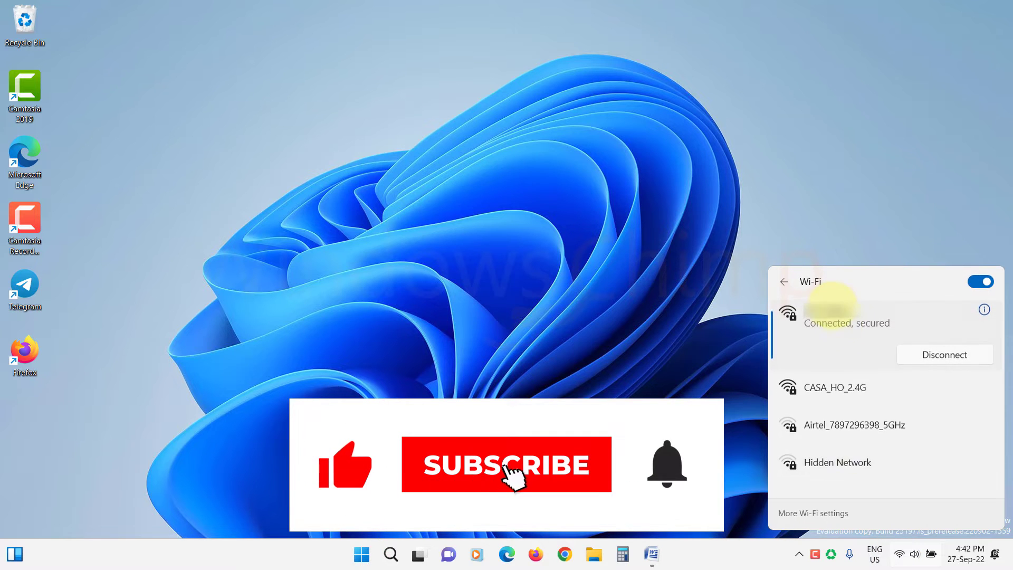
pyautogui.click(817, 511)
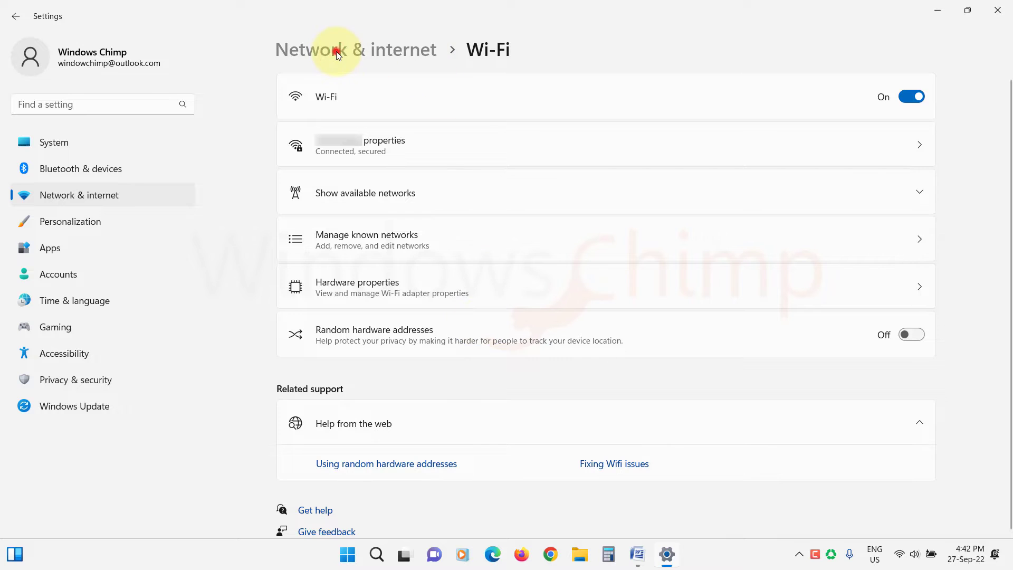
pyautogui.click(336, 50)
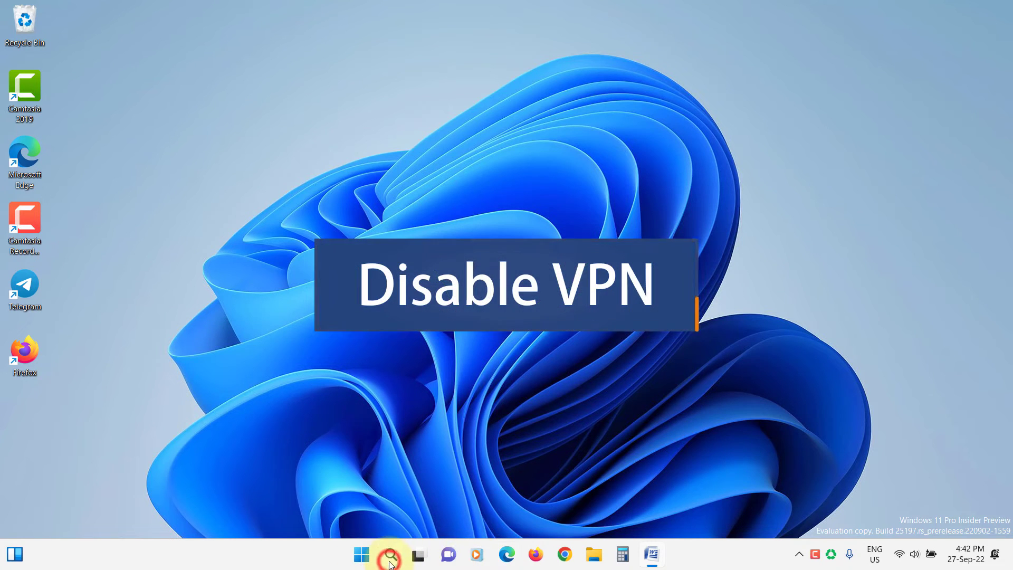
# Search 'ex' and launch ExpressVPN from the Best match result
pyautogui.click(390, 563)
pyautogui.write('ex')
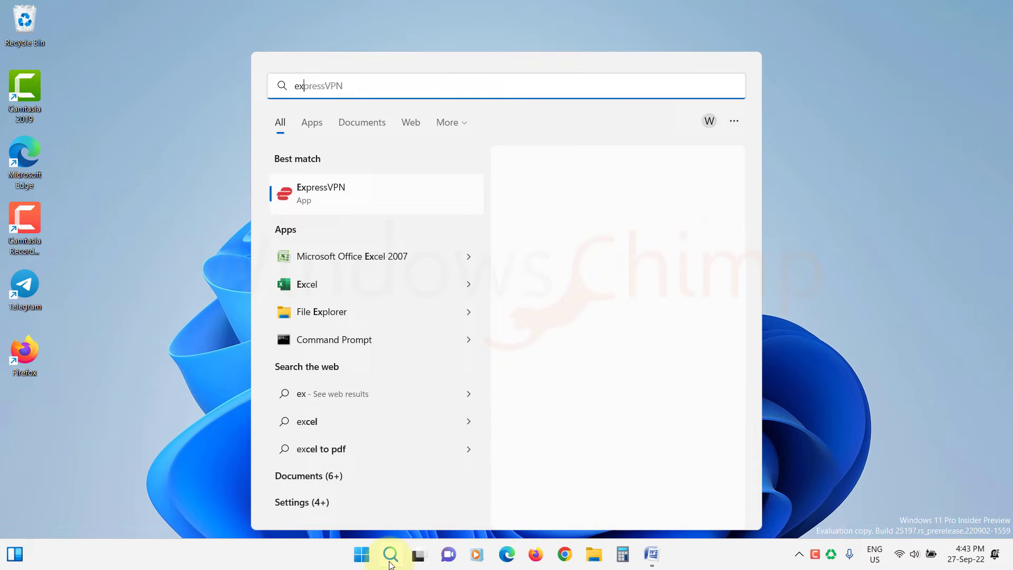
pyautogui.click(394, 190)
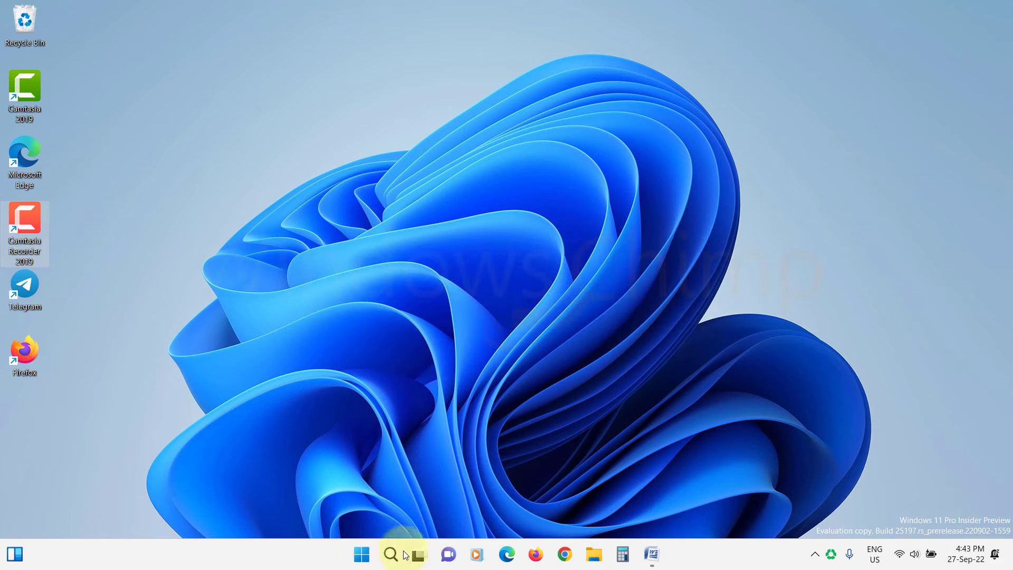
# Open SSD Win 11 (C:) Properties from This PC, showing 15.3 GB free of 66.7 GB
pyautogui.click(360, 560)
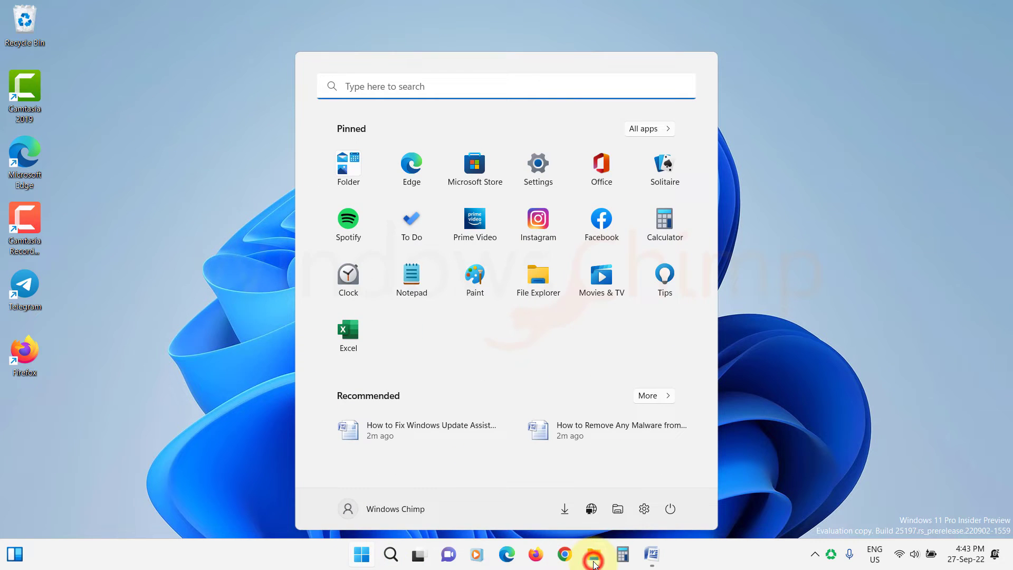
pyautogui.click(594, 562)
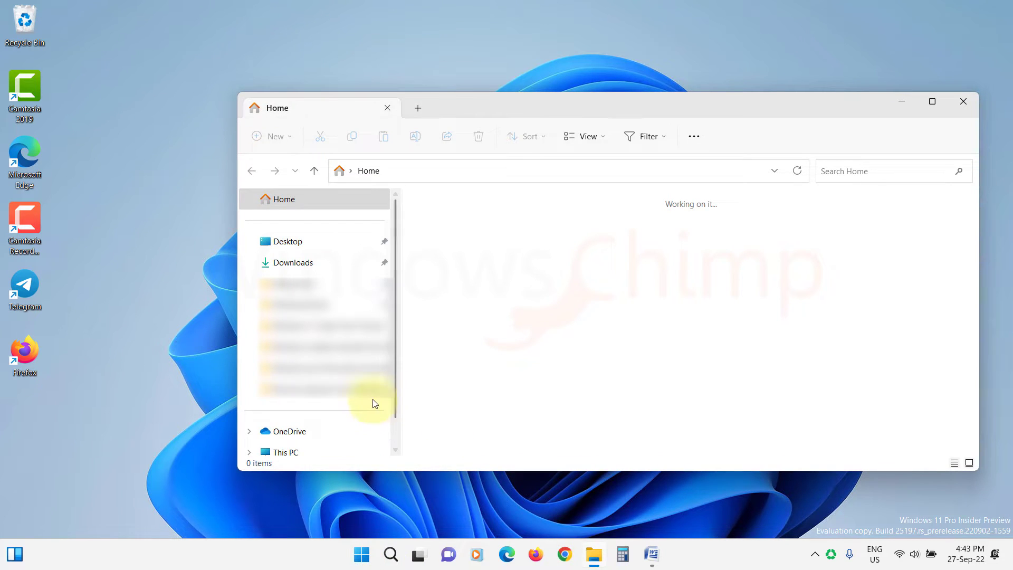
pyautogui.click(280, 453)
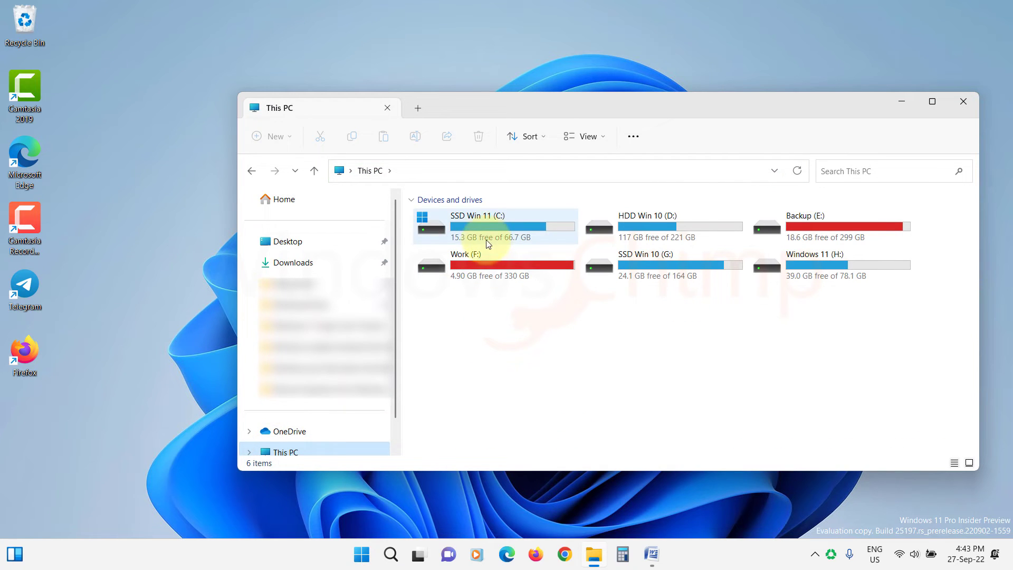
pyautogui.click(488, 237)
pyautogui.rightClick(484, 232)
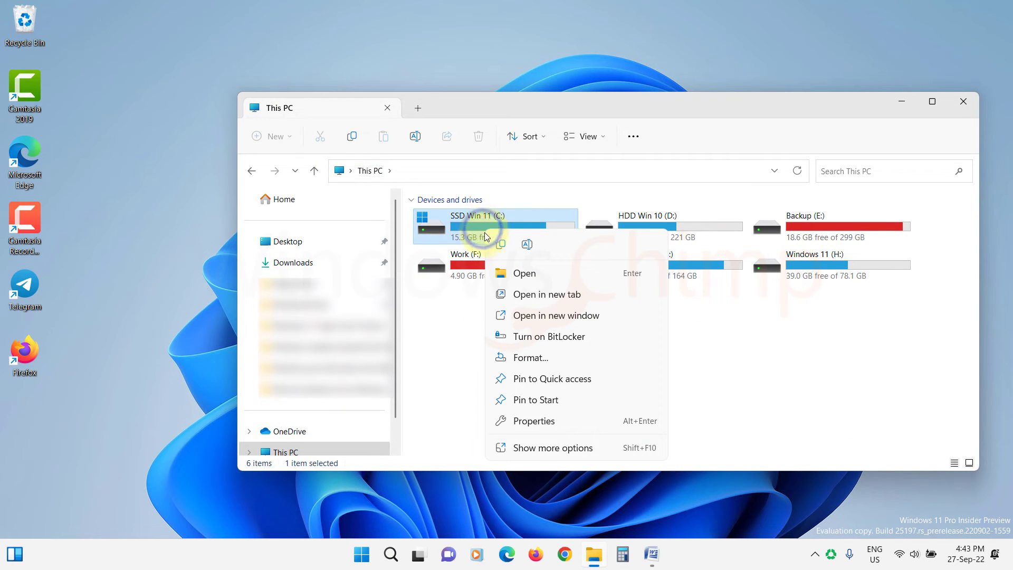
pyautogui.click(533, 424)
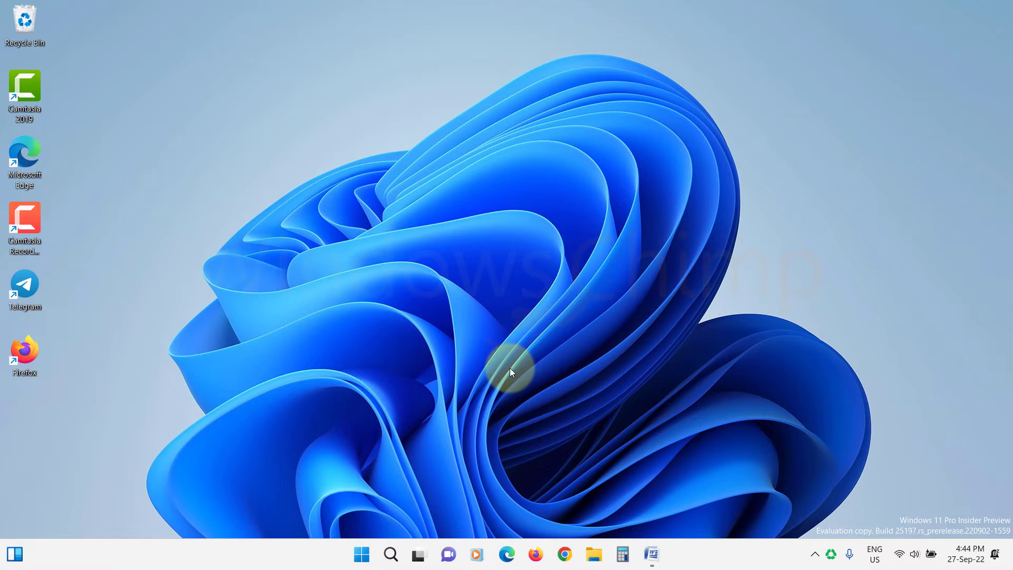
# Run the Windows Update troubleshooter from Settings > System > Troubleshoot > Other troubleshooters
pyautogui.click(370, 554)
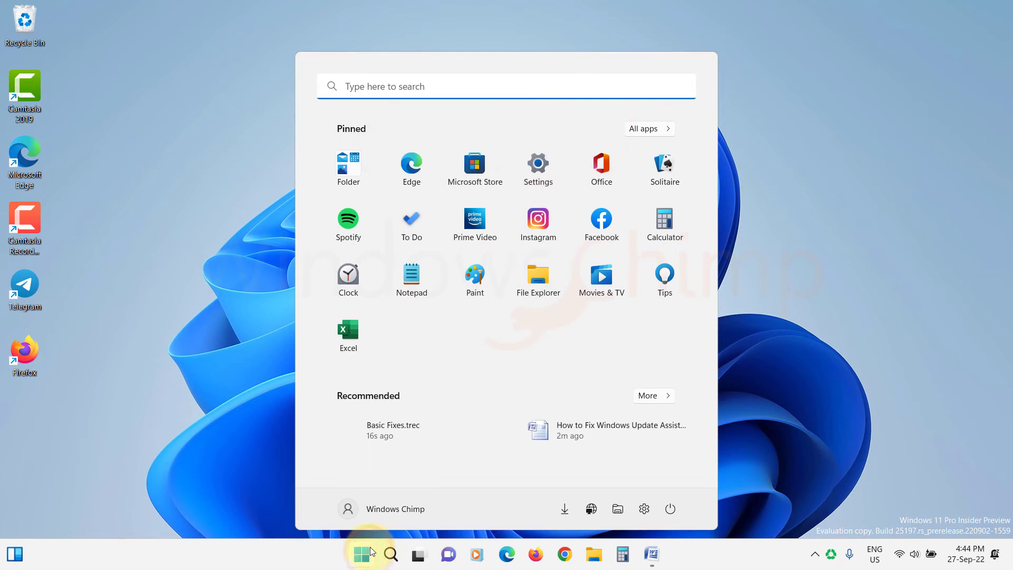
pyautogui.click(552, 153)
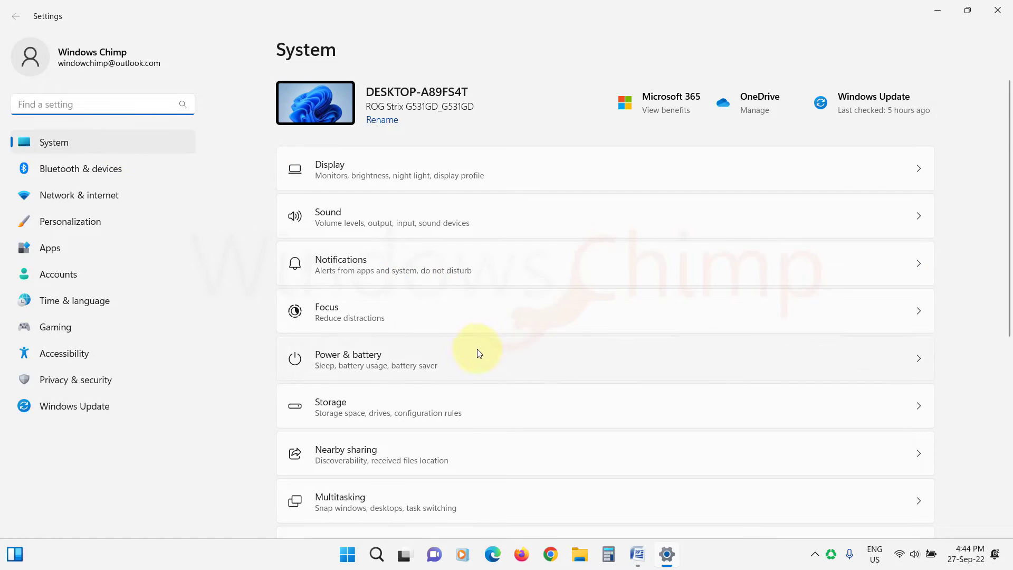
pyautogui.scroll(-5, 477, 350)
pyautogui.click(386, 324)
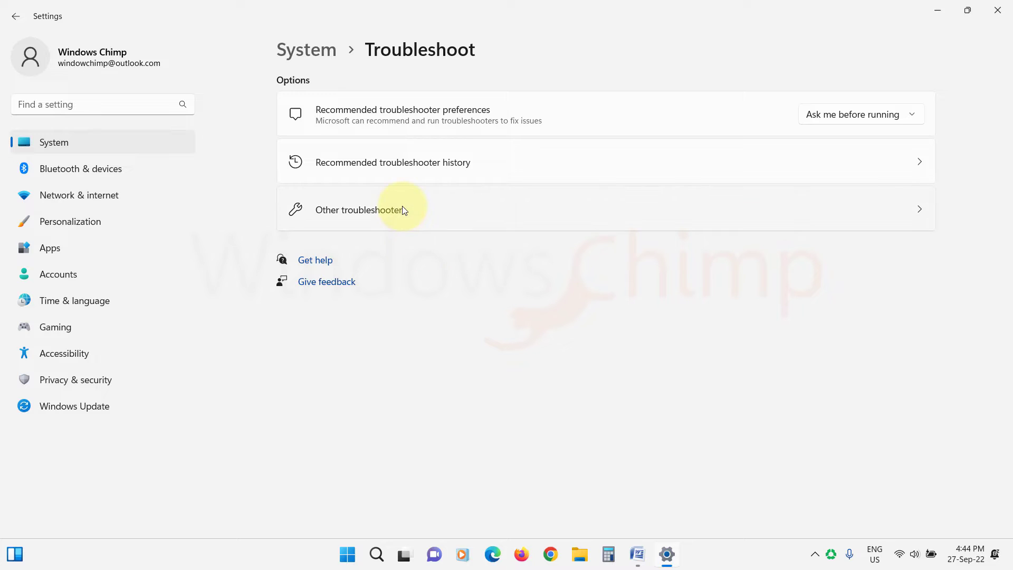
pyautogui.click(404, 210)
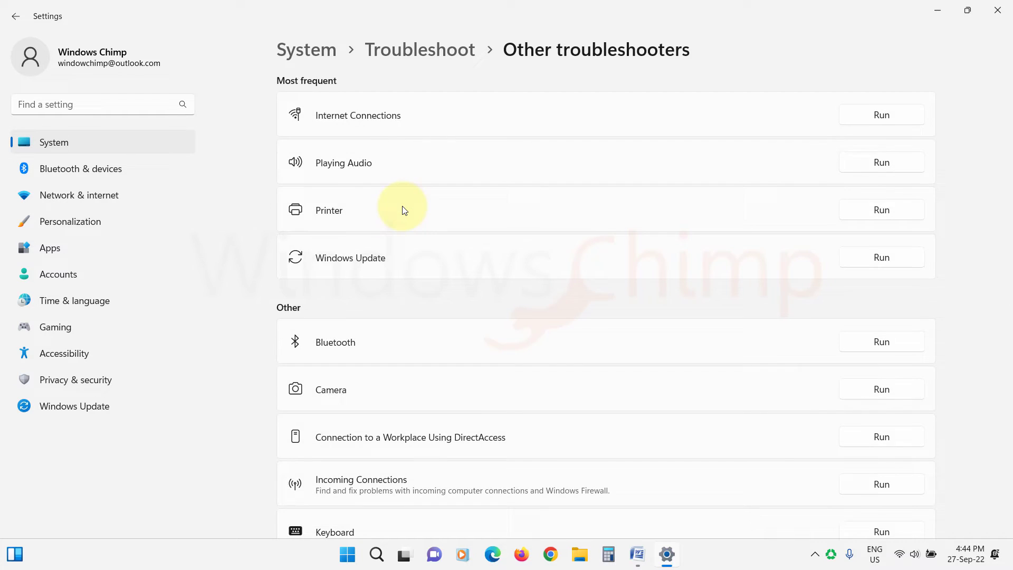
pyautogui.scroll(-1, 402, 210)
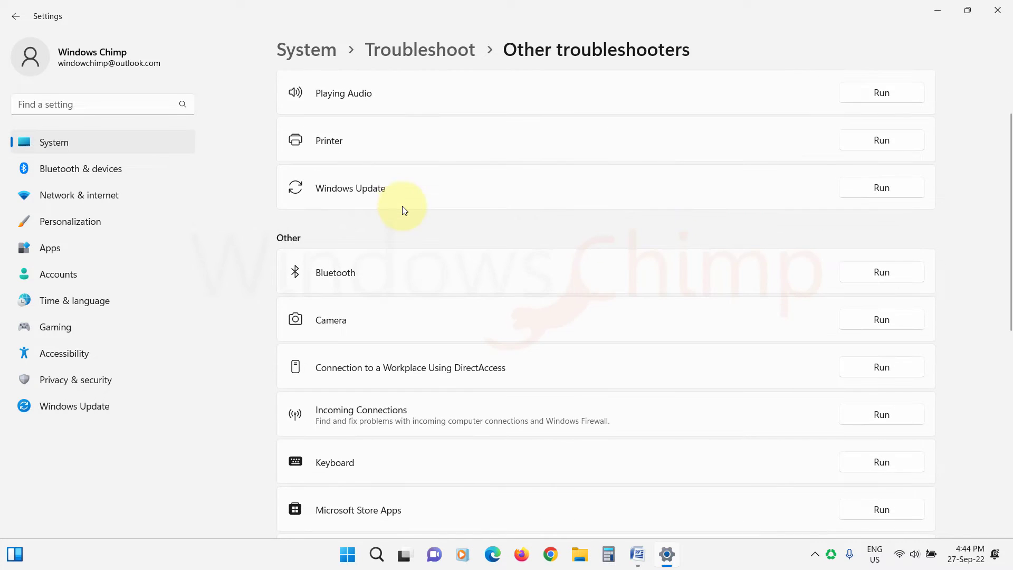
pyautogui.click(874, 188)
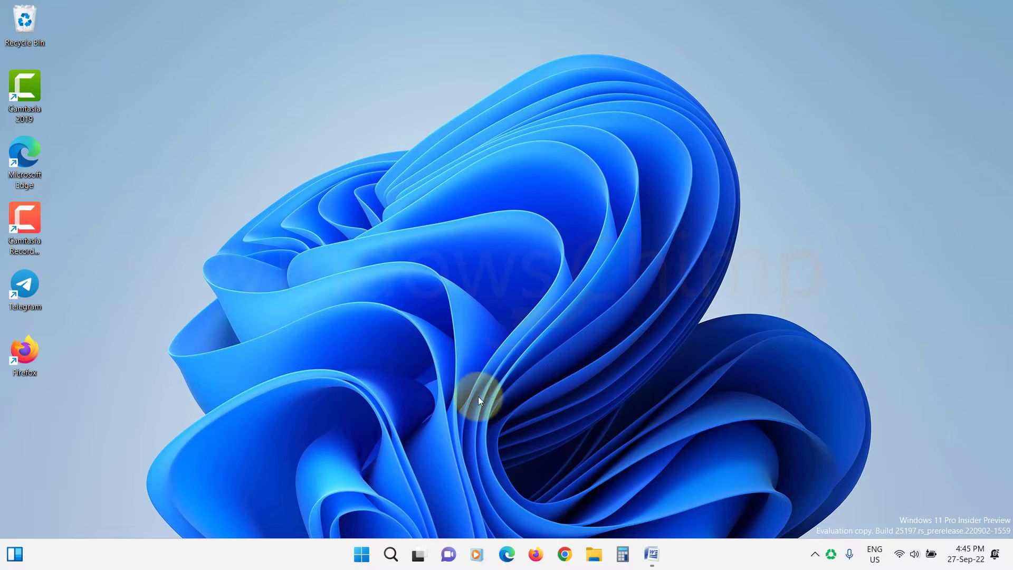
# Open Services from a 'services' search and restart the Windows Update service
pyautogui.click(363, 554)
pyautogui.write('servi')
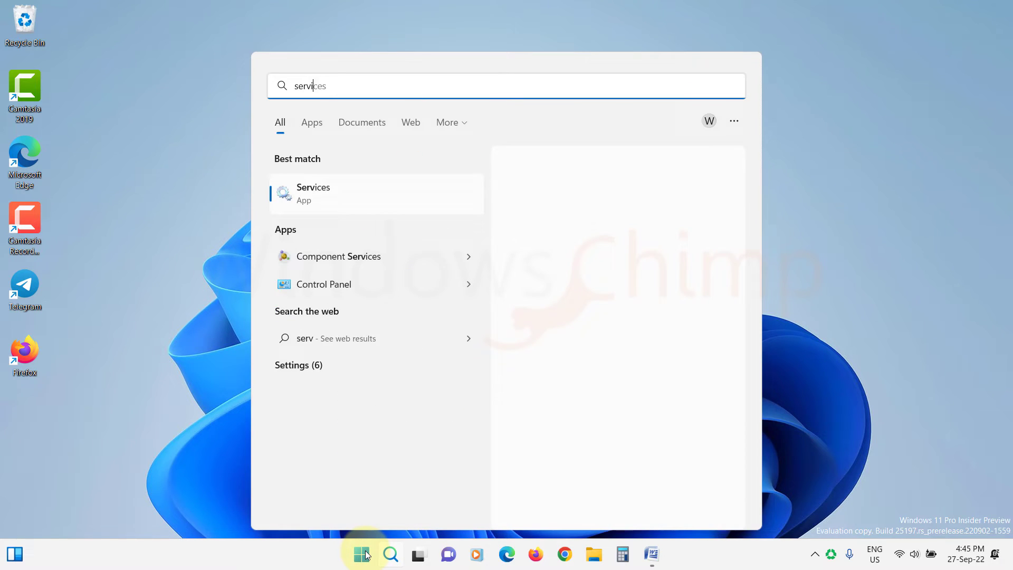
pyautogui.write('ces')
pyautogui.click(305, 200)
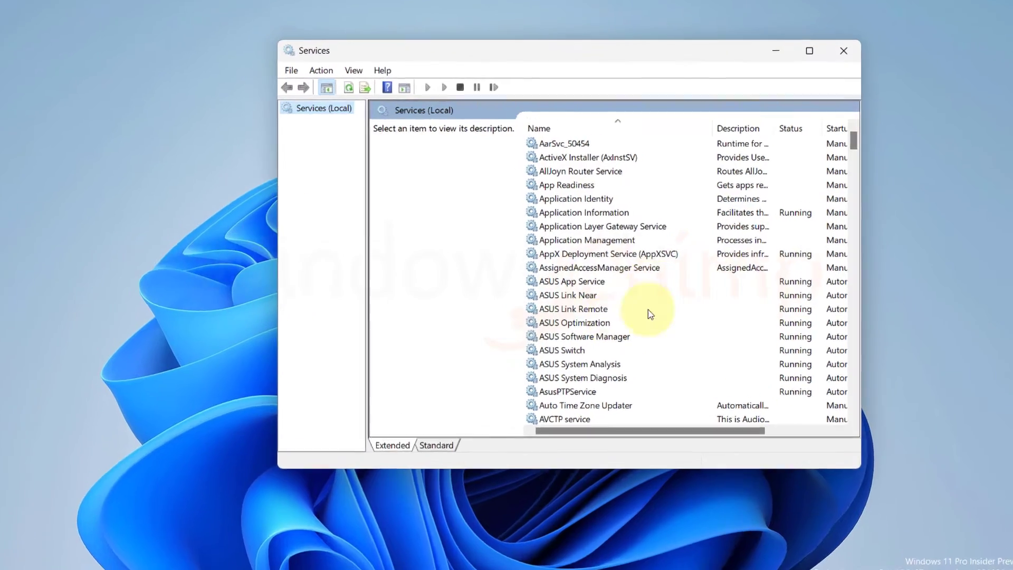
pyautogui.click(607, 249)
pyautogui.press('w')
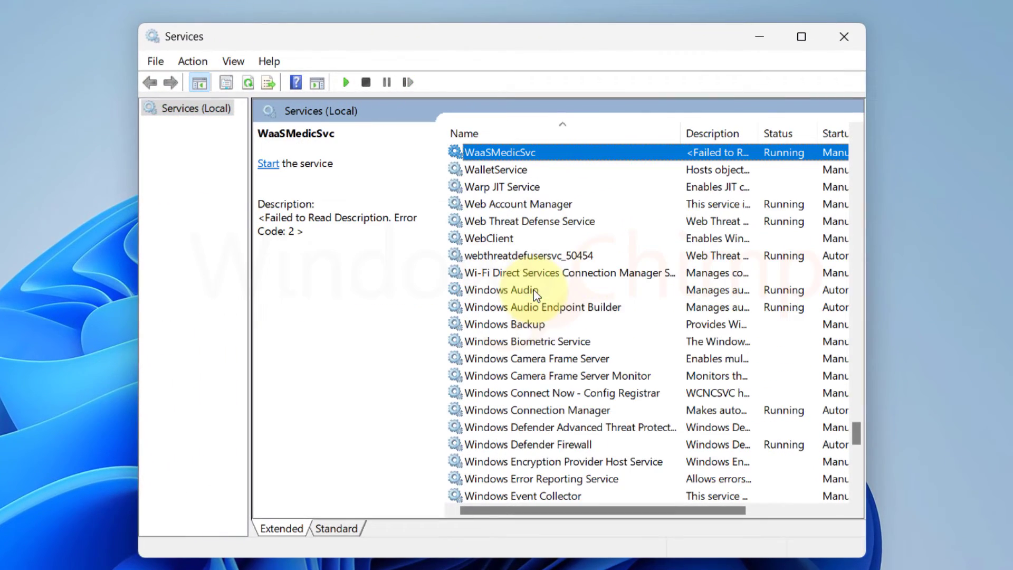
pyautogui.scroll(-12, 534, 295)
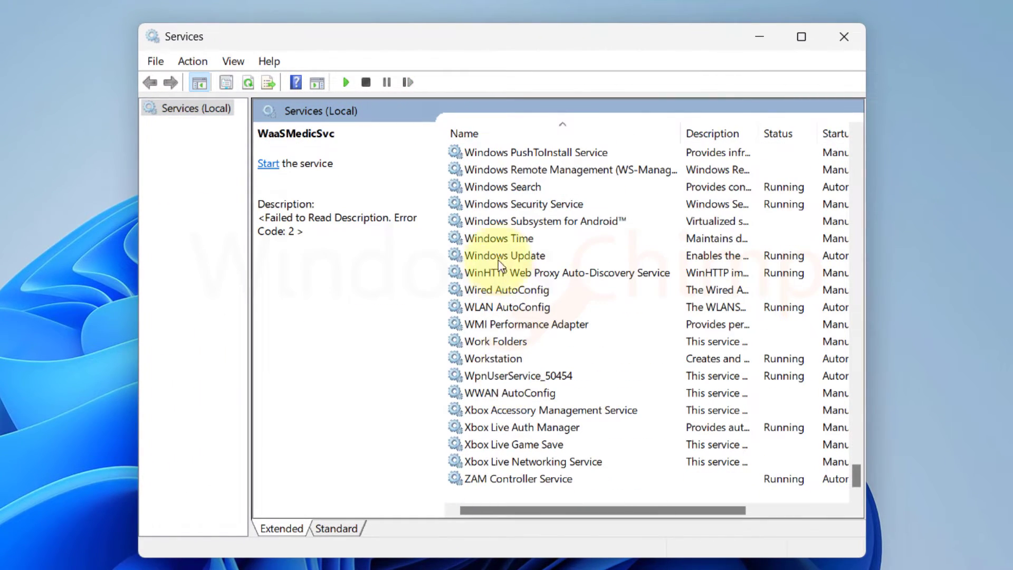
pyautogui.click(500, 258)
pyautogui.rightClick(532, 256)
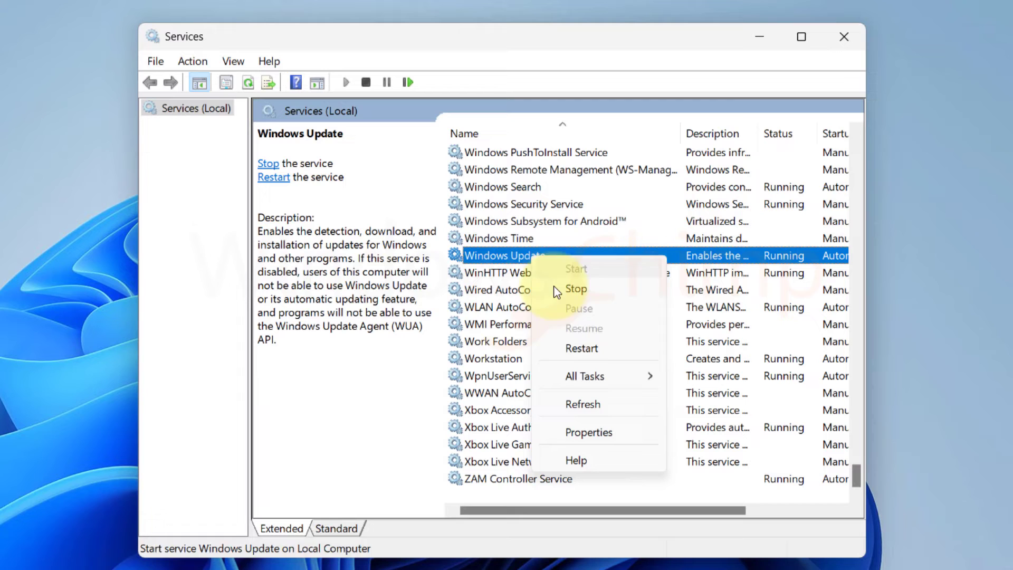
pyautogui.click(598, 348)
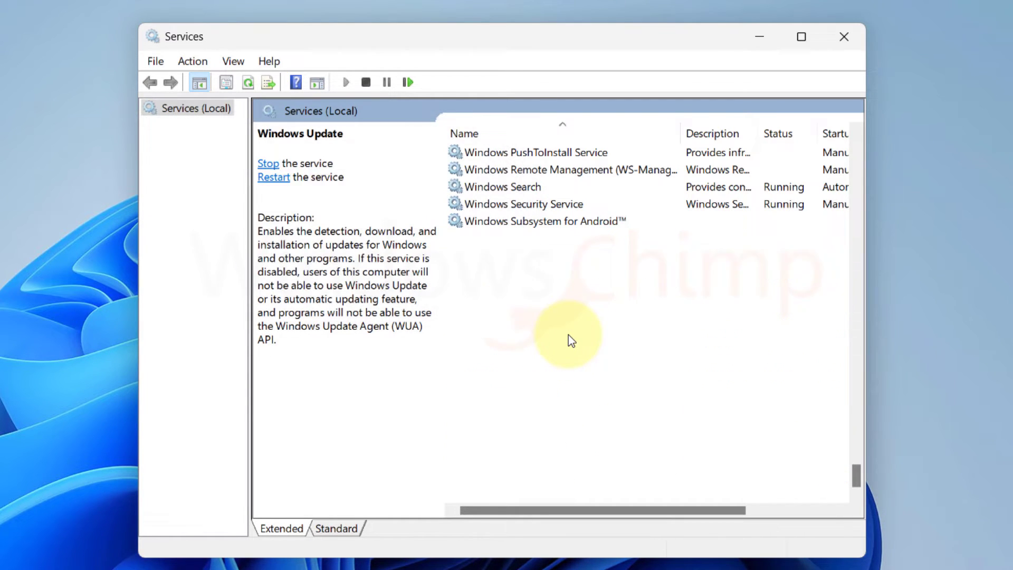
# Start the Windows Update service again after it has stopped
pyautogui.click(514, 255)
pyautogui.rightClick(515, 257)
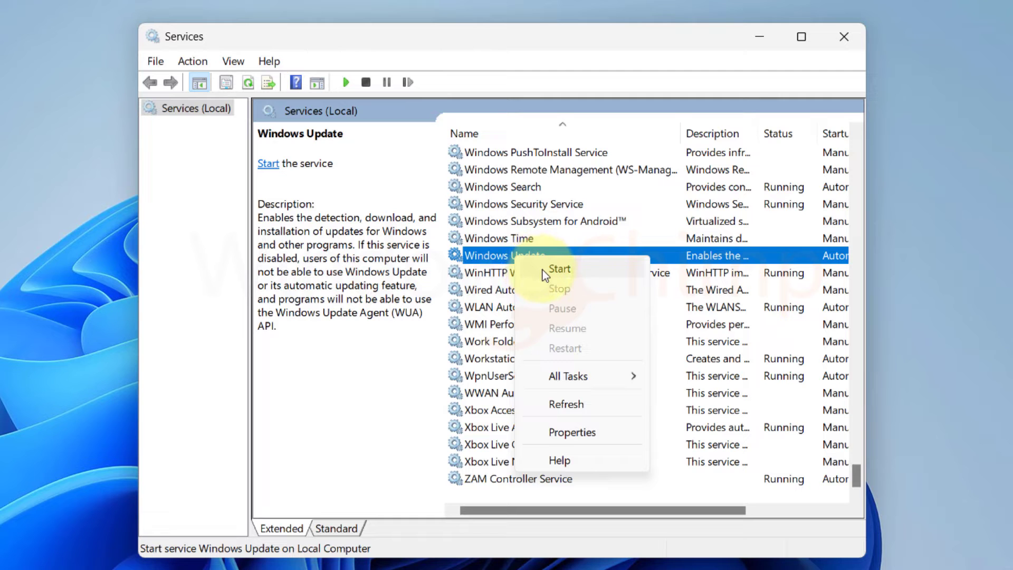
pyautogui.click(546, 268)
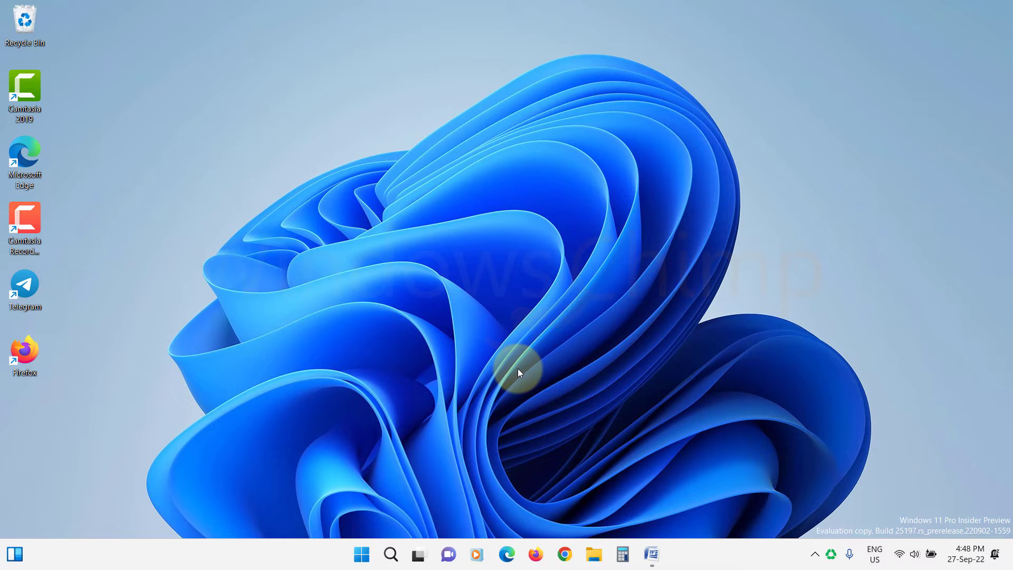
# Launch Command Prompt as administrator from a 'cmd' search, approving the elevation prompt
pyautogui.click(362, 557)
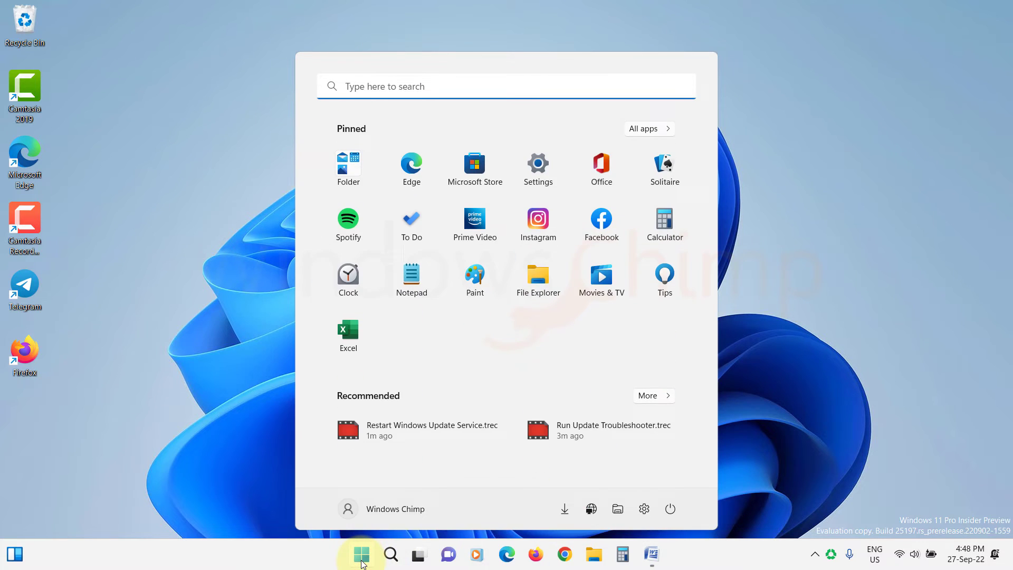
pyautogui.write('cmd')
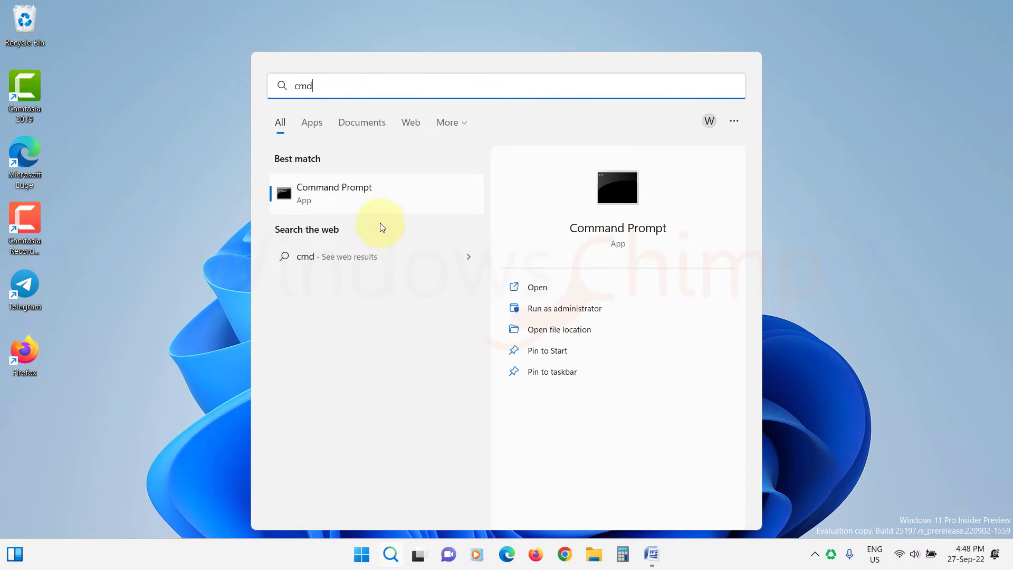
pyautogui.click(375, 191)
pyautogui.rightClick(374, 190)
pyautogui.click(400, 207)
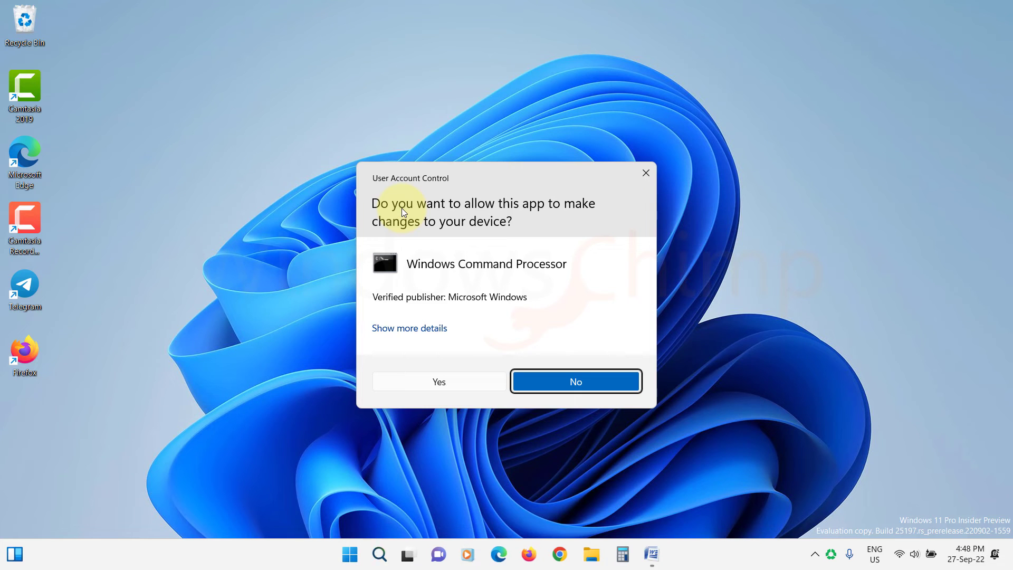
pyautogui.click(437, 385)
# Run net stop wuauserv and net stop bits in the administrator console
pyautogui.moveTo(261, 37); pyautogui.dragTo(584, 185)
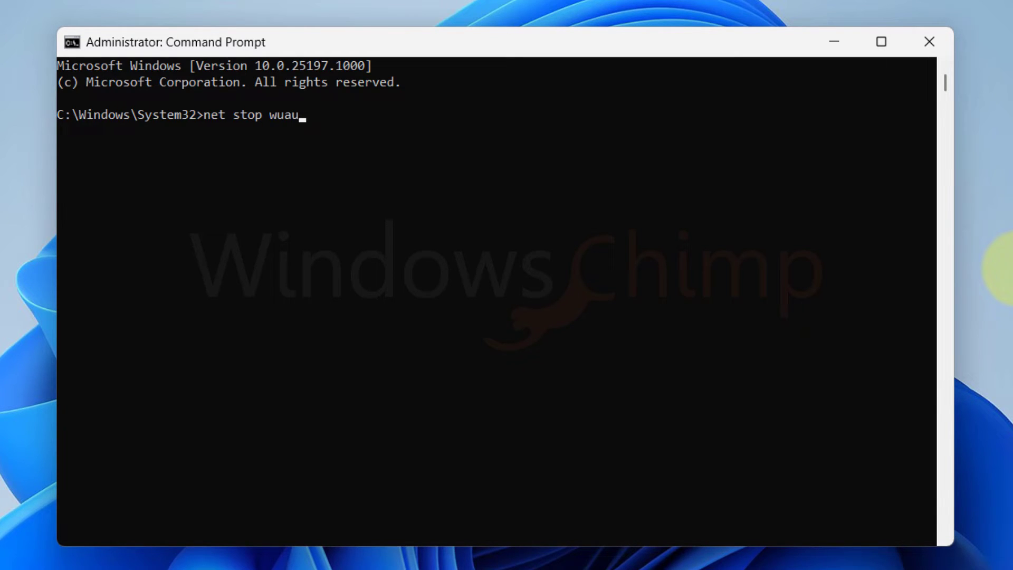
pyautogui.press('Return')
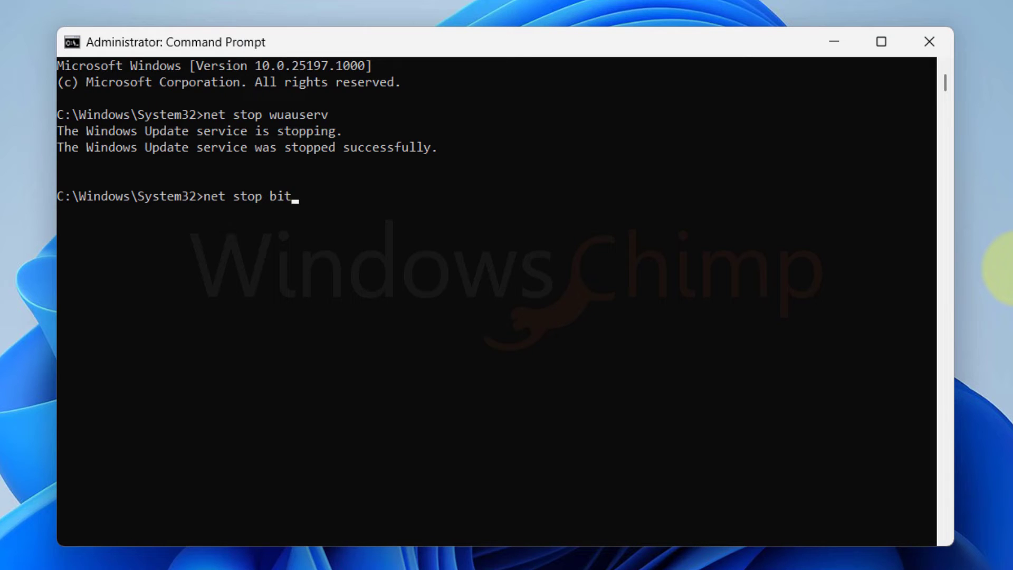
pyautogui.press('Return')
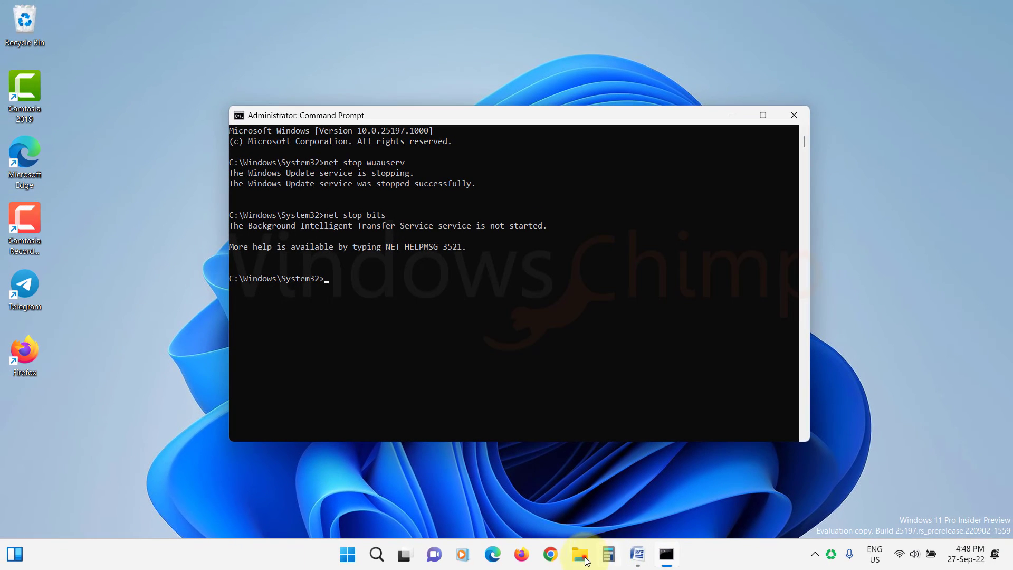
# Navigate File Explorer to C:\Windows\SoftwareDistribution
pyautogui.click(581, 554)
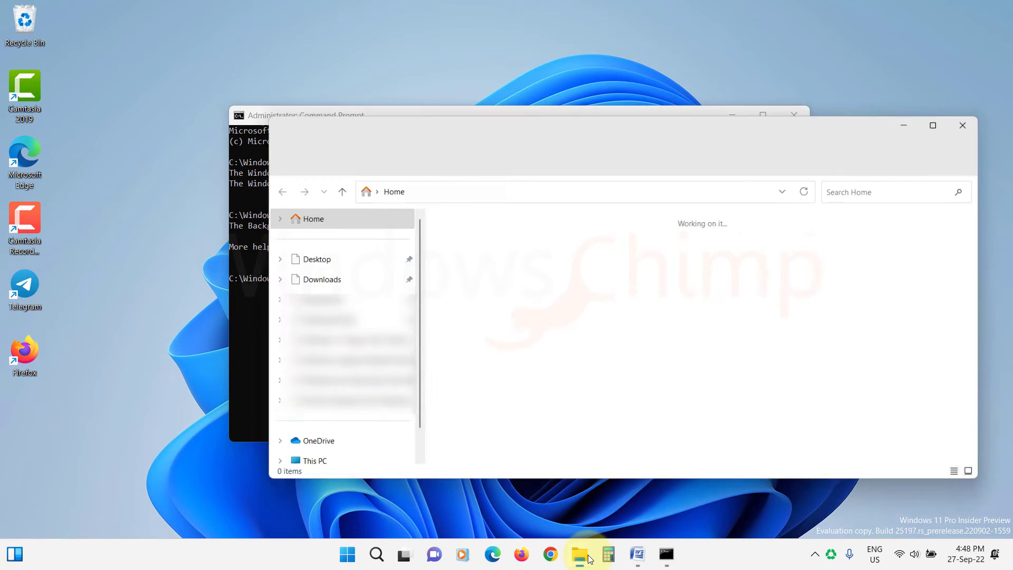
pyautogui.click(306, 467)
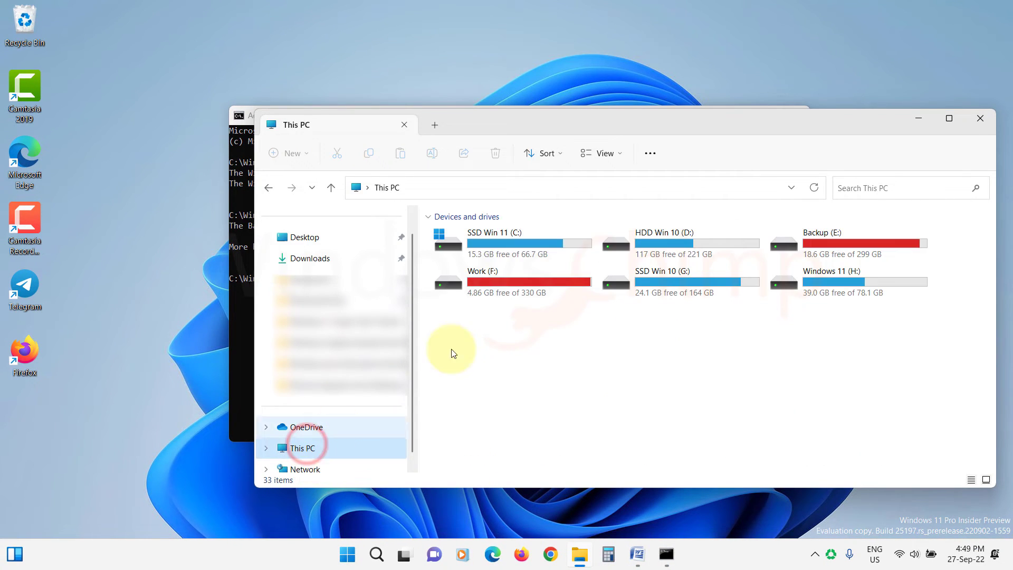
pyautogui.moveTo(592, 118); pyautogui.dragTo(515, 102)
pyautogui.doubleClick(436, 204)
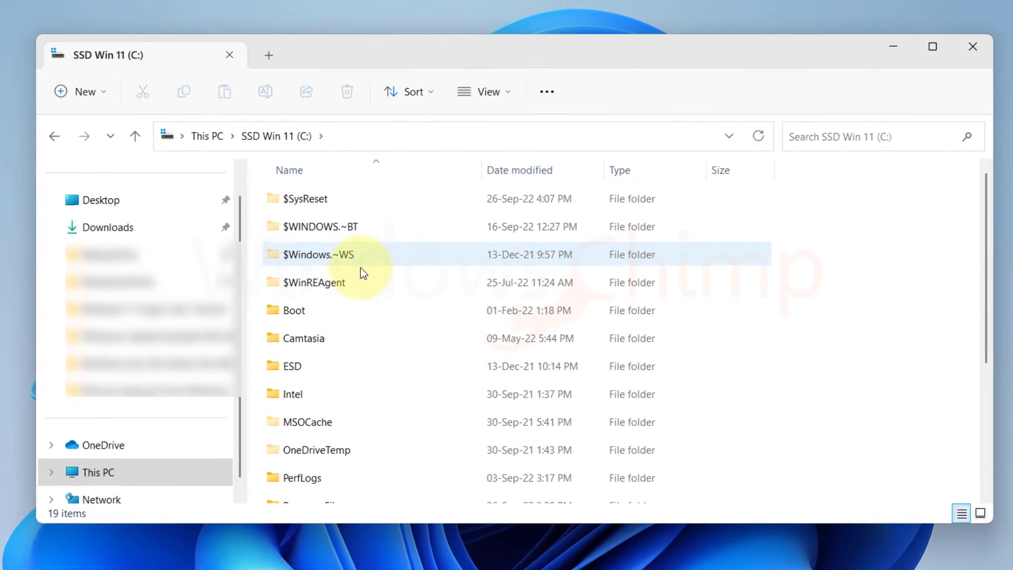
pyautogui.click(407, 266)
pyautogui.scroll(-3, 330, 283)
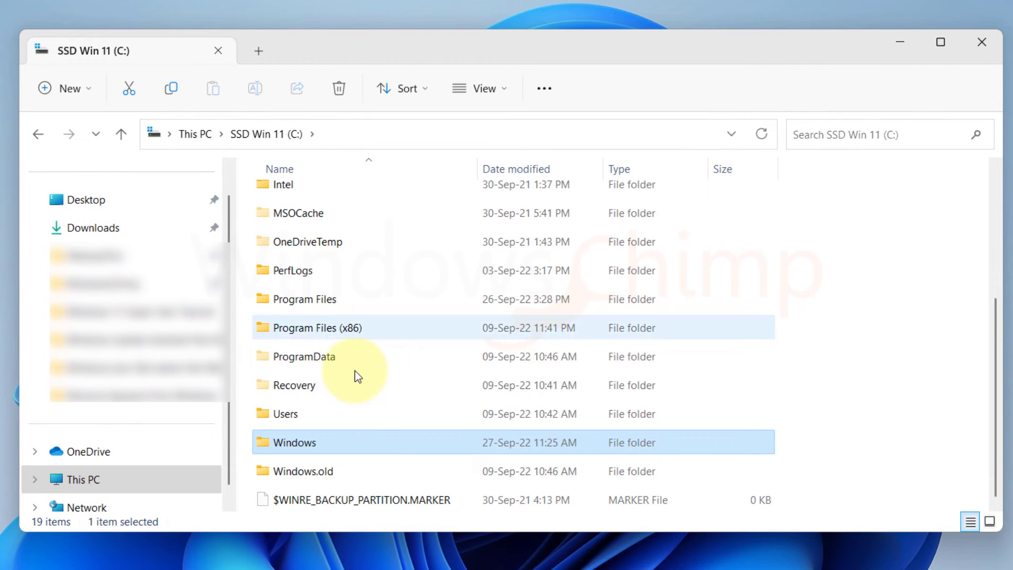
pyautogui.click(302, 442)
pyautogui.doubleClick(303, 442)
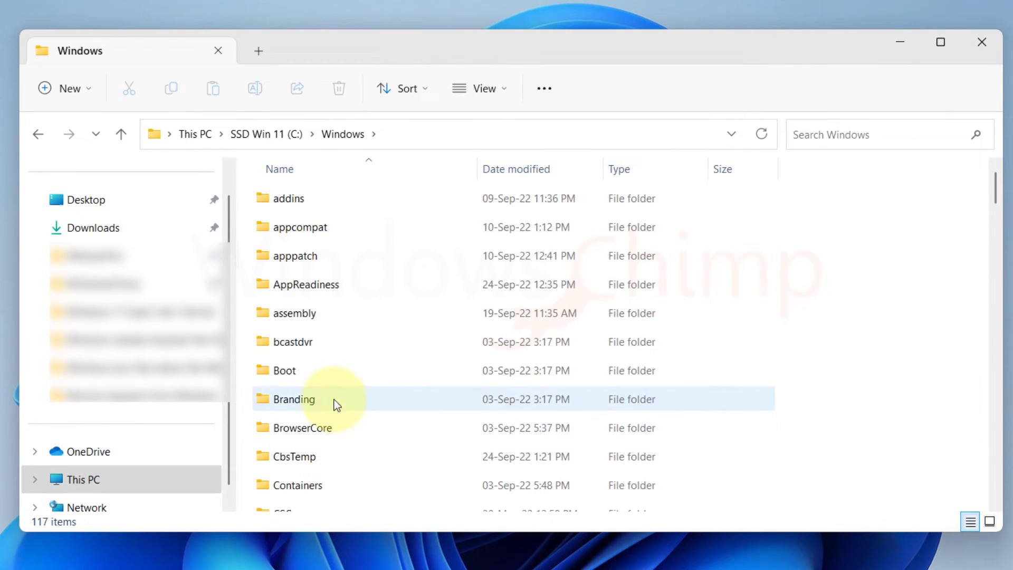
pyautogui.click(302, 298)
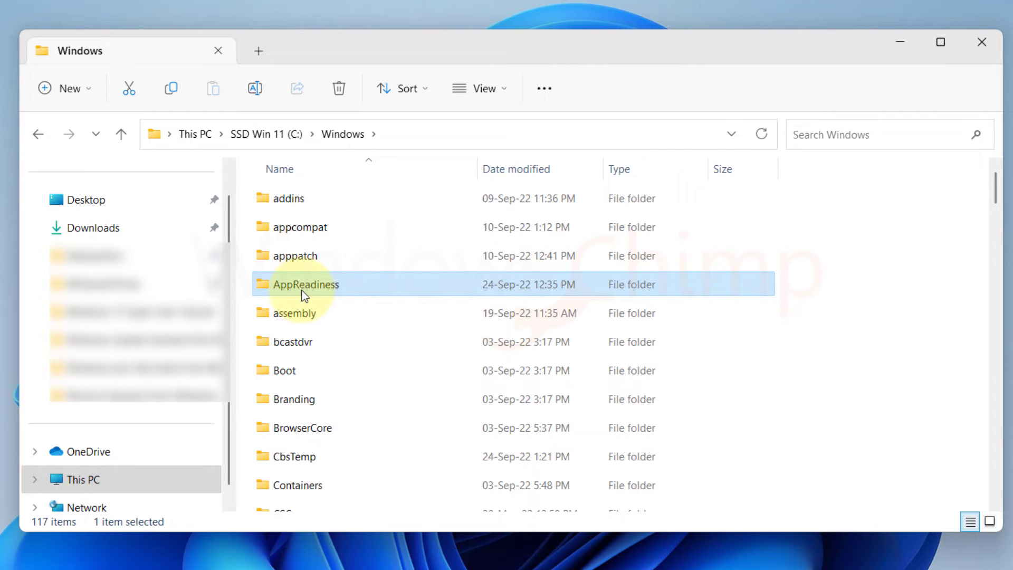
pyautogui.write('so')
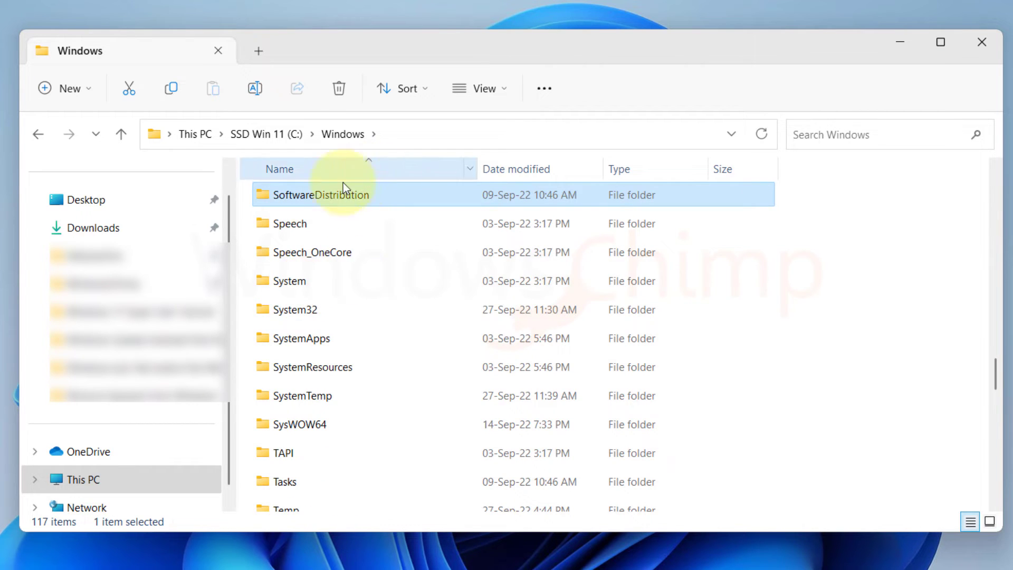
pyautogui.doubleClick(331, 199)
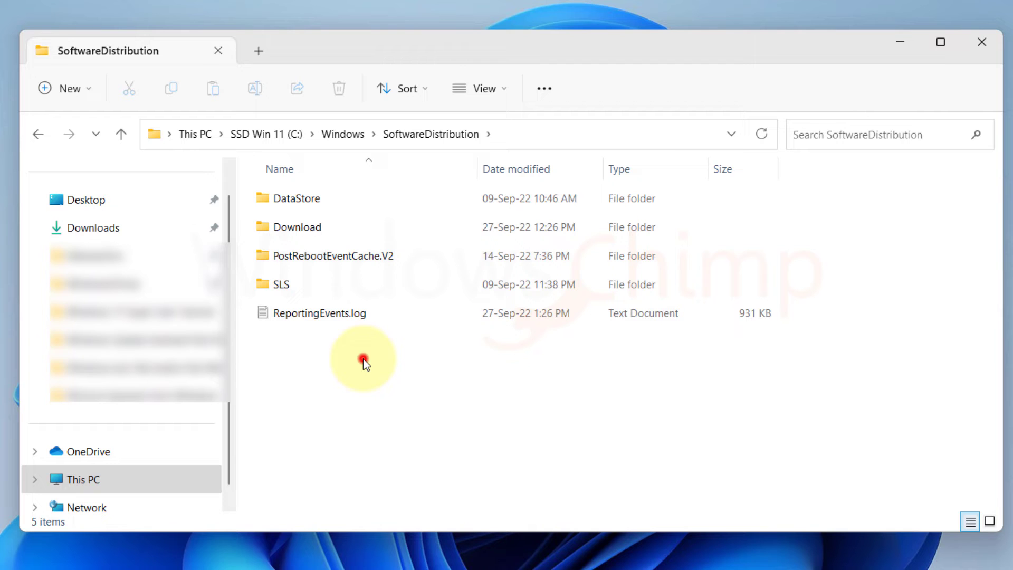
# Delete everything in SoftwareDistribution, granting administrator permission for all current items
pyautogui.hotkey('ctrl', 'a')
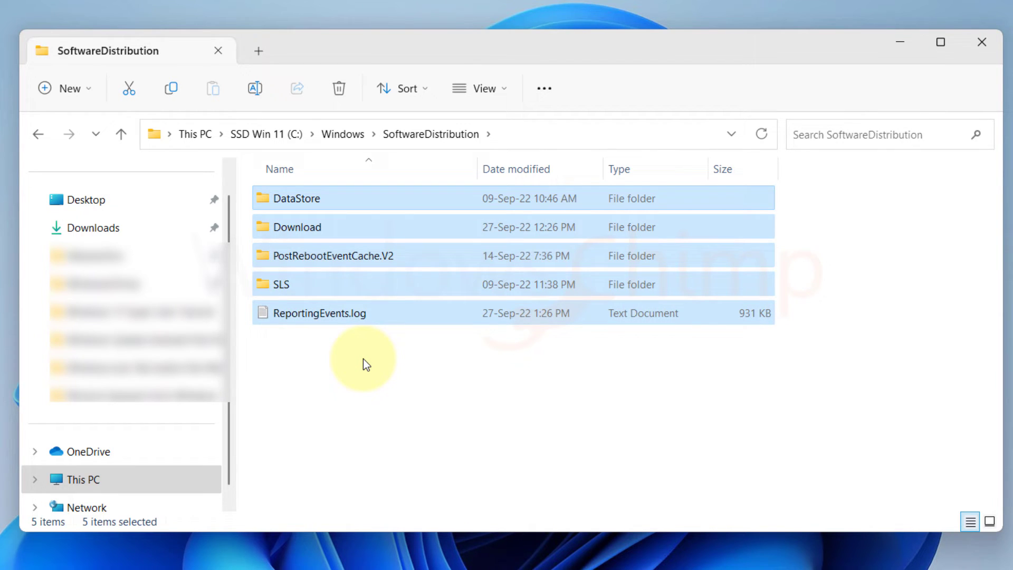
pyautogui.press('Delete')
pyautogui.click(113, 254)
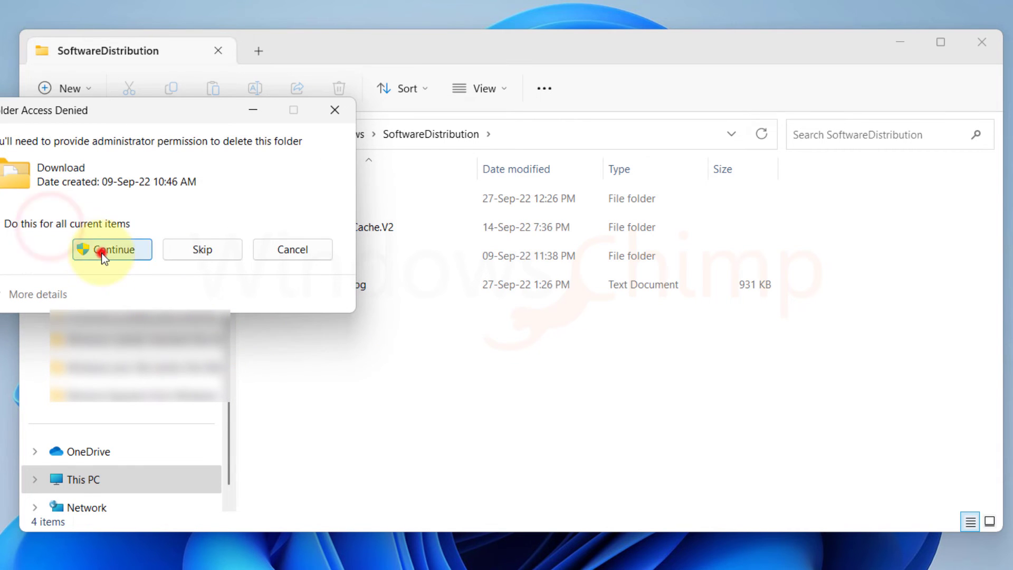
pyautogui.click(103, 250)
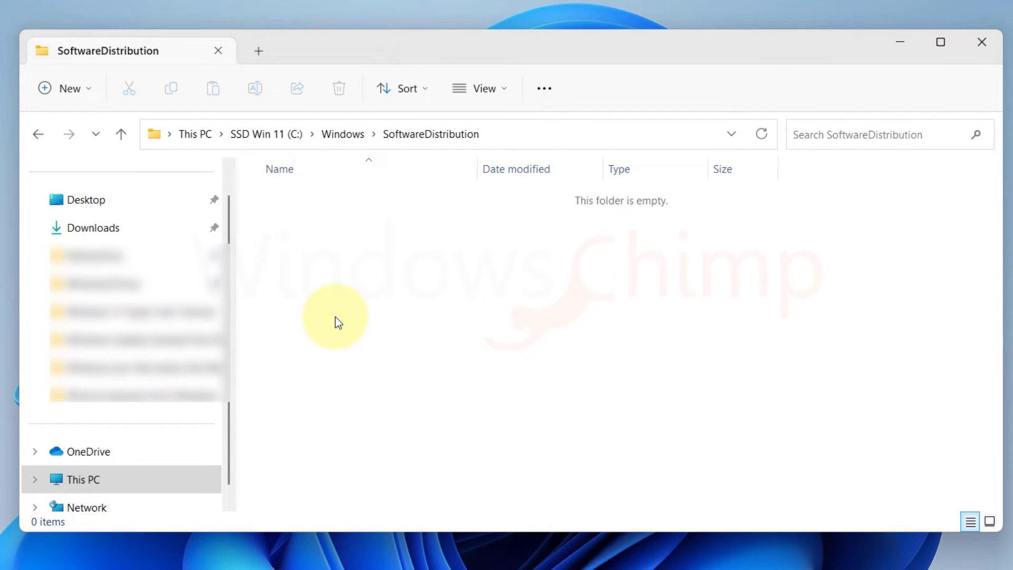
# Close File Explorer and run net start wuauserv and net start bits in the administrator console
pyautogui.click(985, 41)
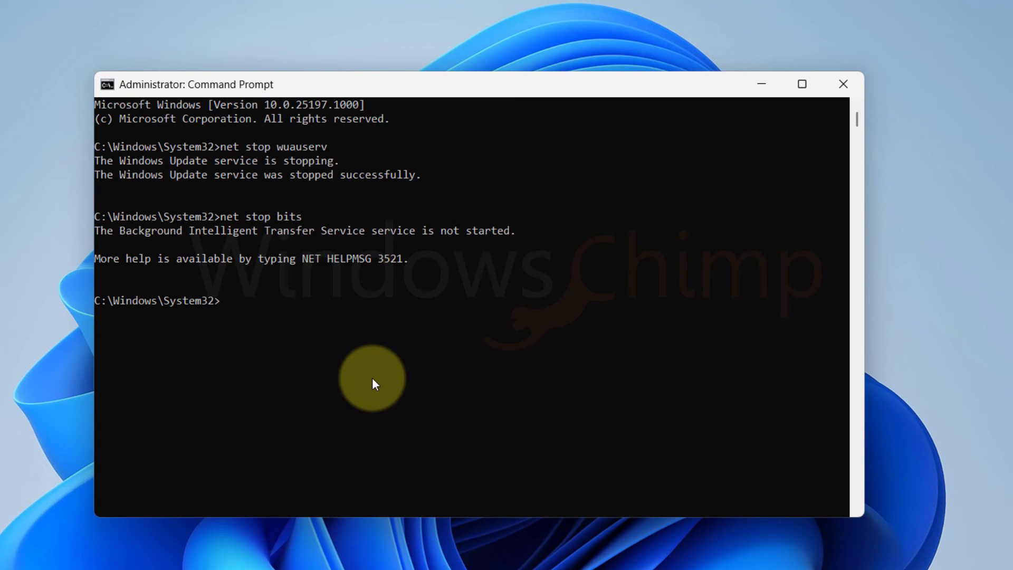
pyautogui.click(348, 385)
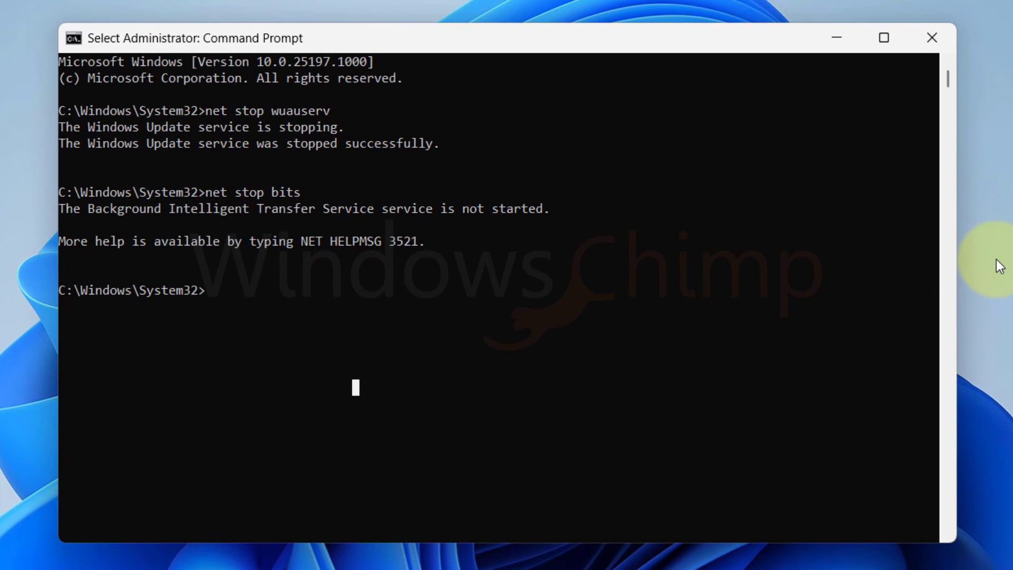
pyautogui.write('net start wuause')
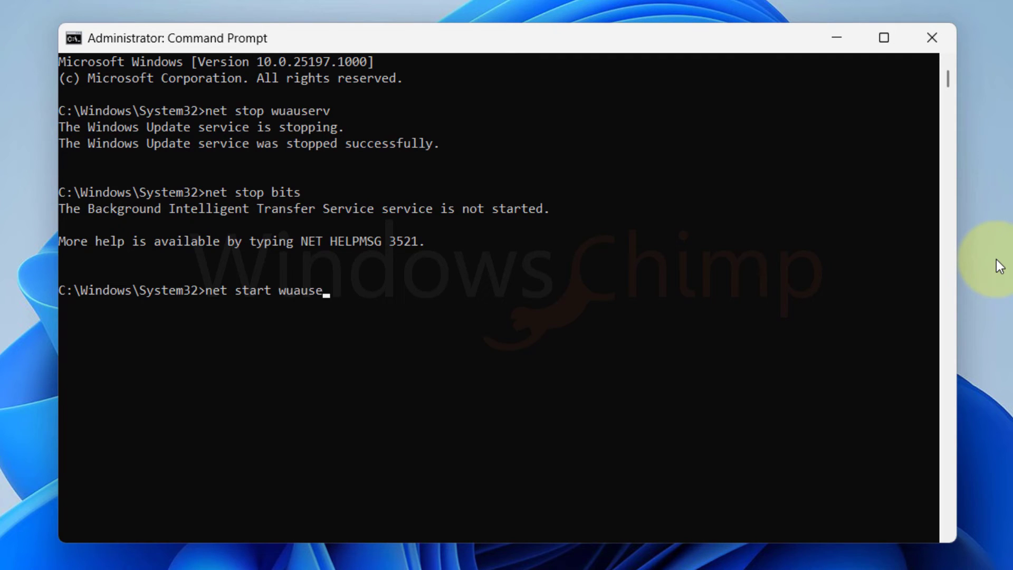
pyautogui.write('rv')
pyautogui.press('Return')
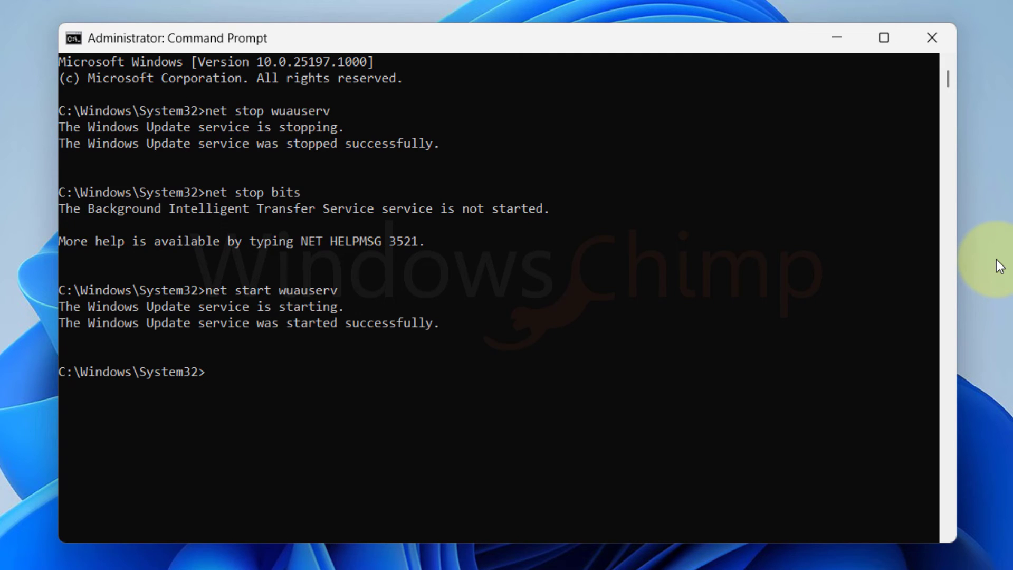
pyautogui.write('net start bits')
pyautogui.press('Return')
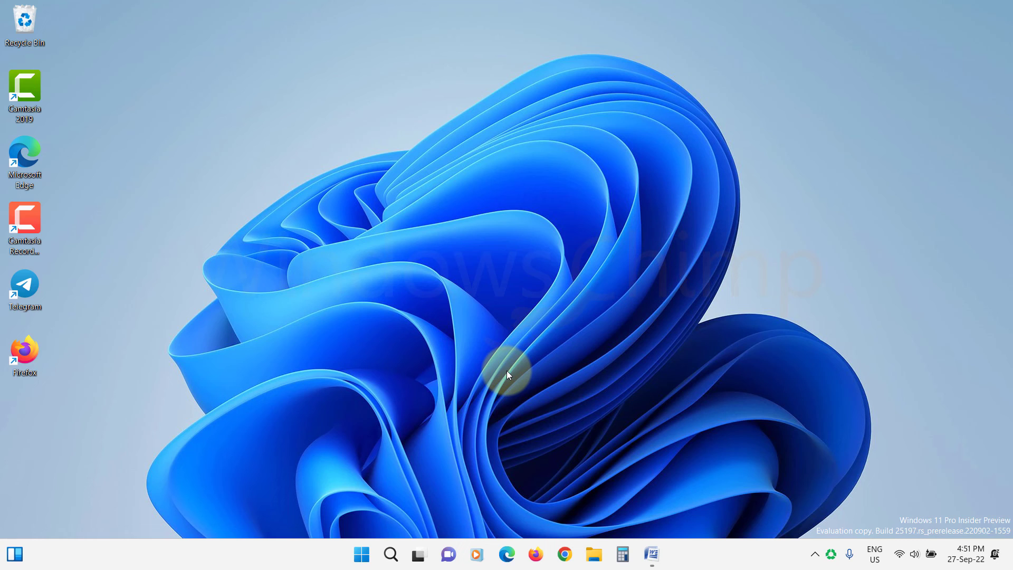
# Exit MalwareFox AntiMalware from its hidden tray icon and confirm with Yes
pyautogui.click(814, 554)
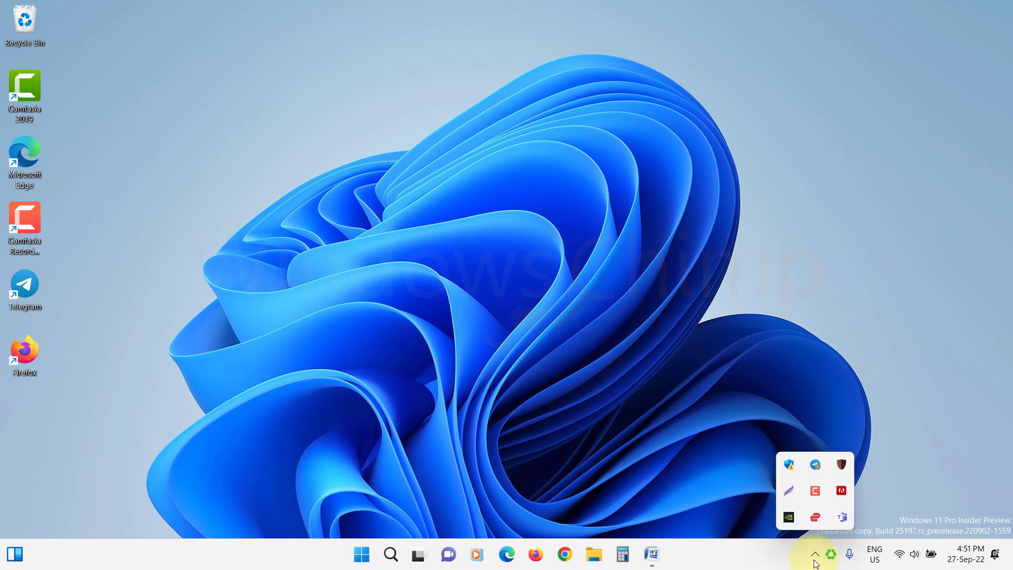
pyautogui.rightClick(840, 465)
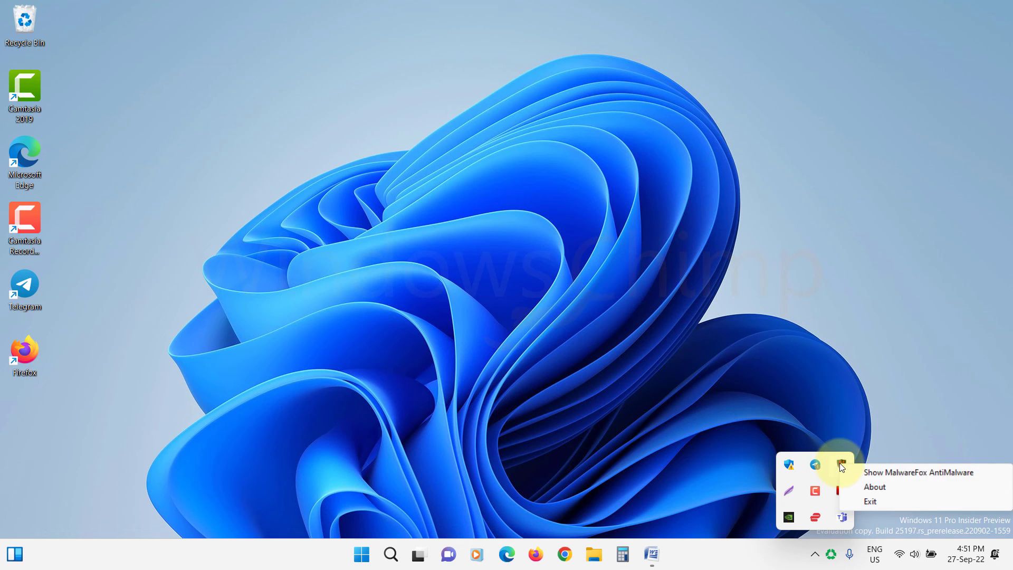
pyautogui.click(872, 502)
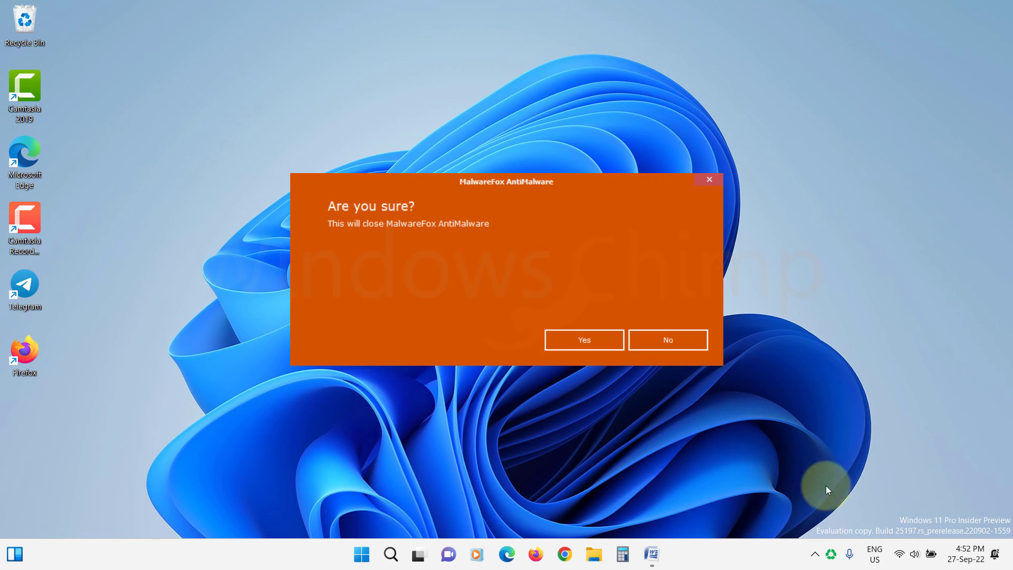
pyautogui.click(584, 340)
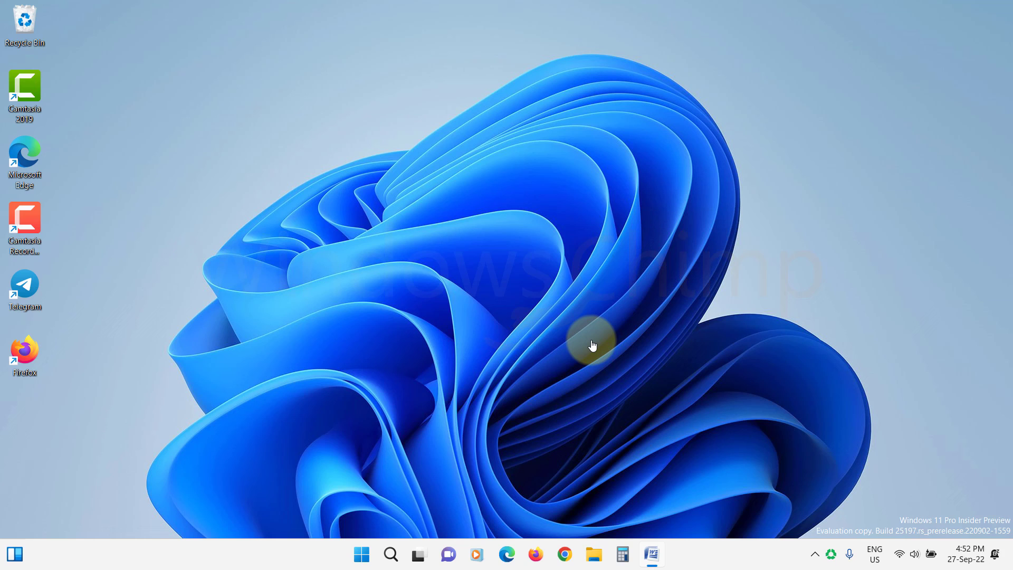